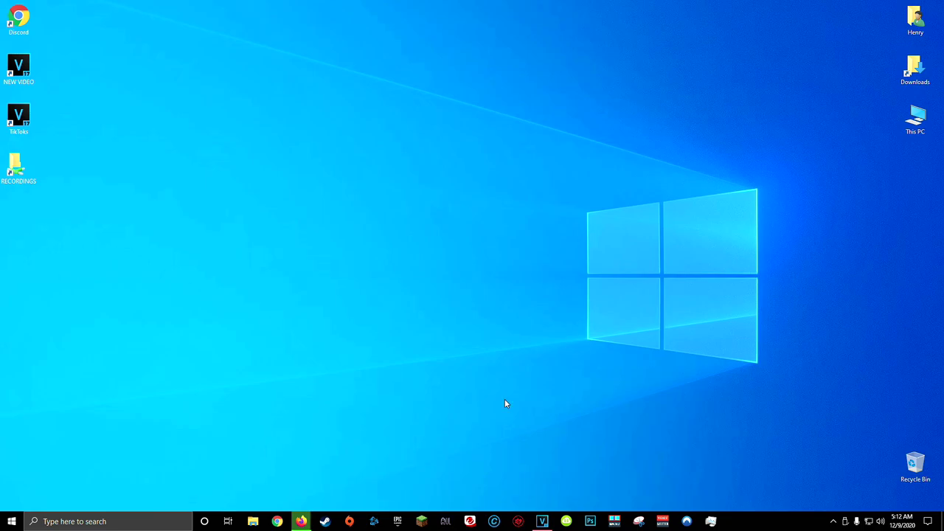
Restore VEGAS Pro and open Options > Preferences at the Video page.
left_click(542, 521)
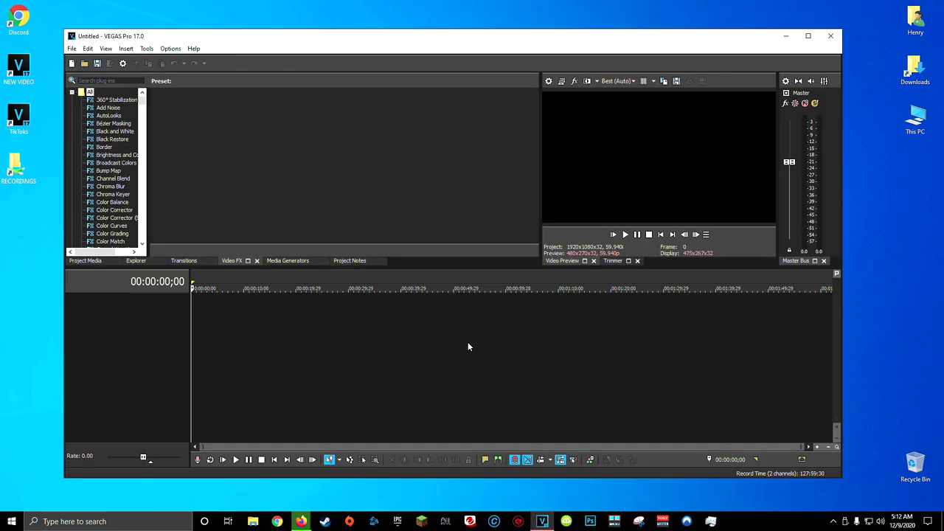
left_click(173, 50)
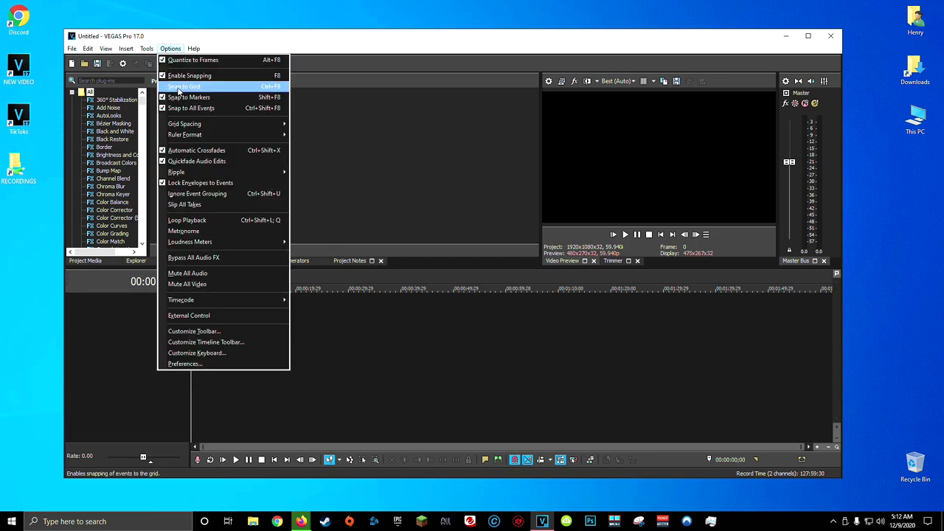
left_click(185, 363)
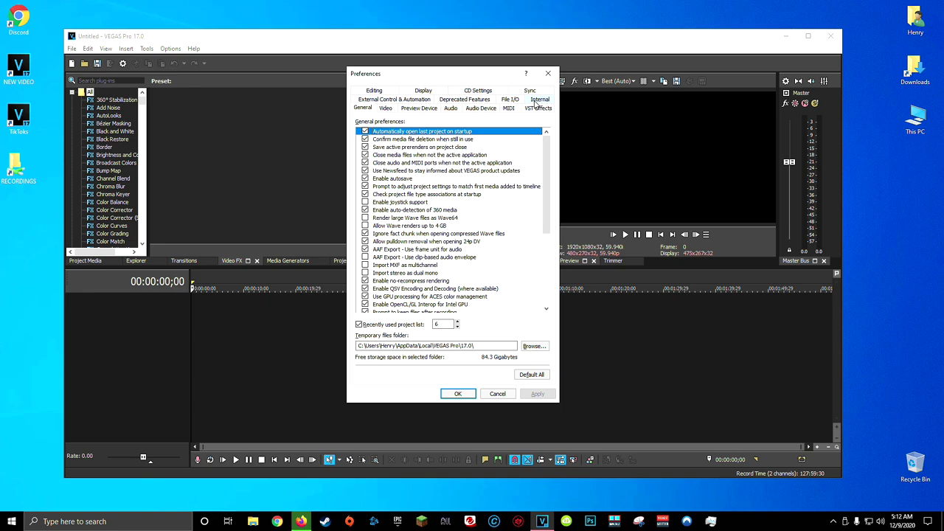
left_click(390, 109)
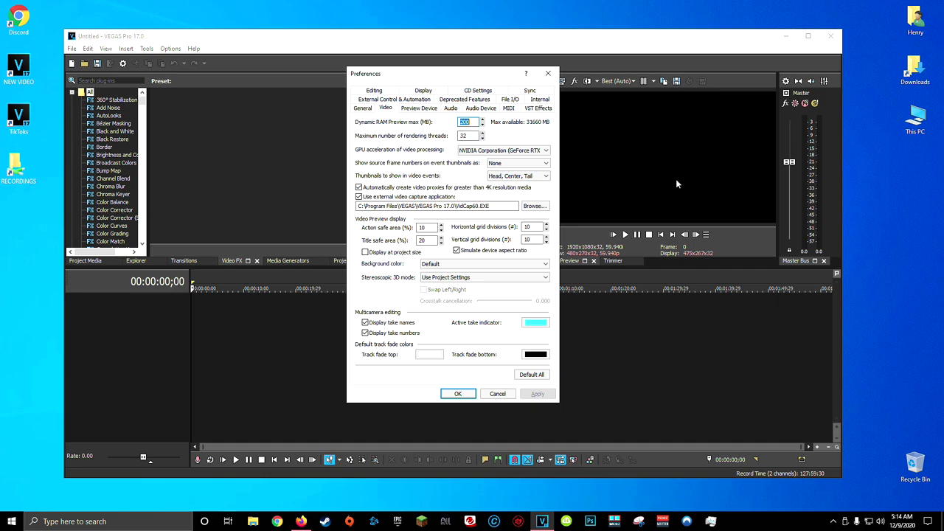
Set Dynamic RAM Preview max to 10000 MB, apply, and dismiss the memory warning.
type("0")
left_click(467, 123)
double_click(462, 122)
type("10")
left_click(534, 394)
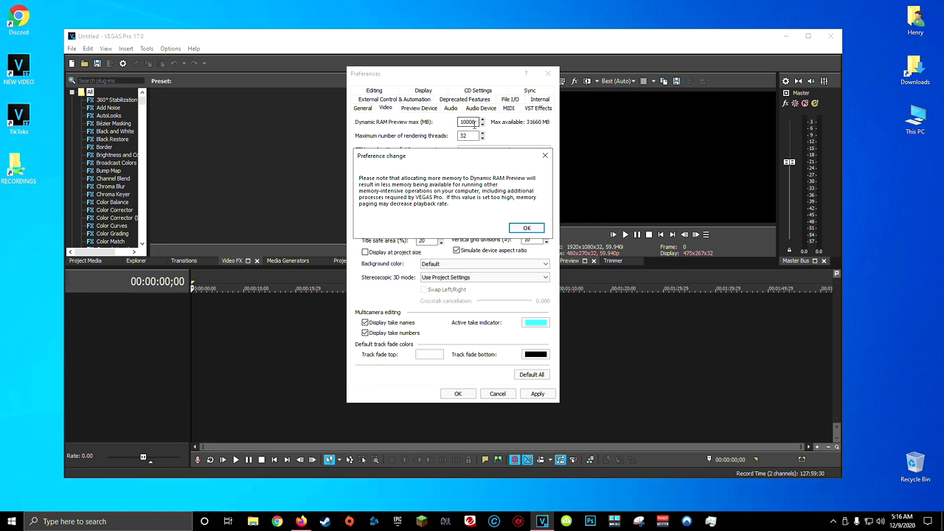
key("Return")
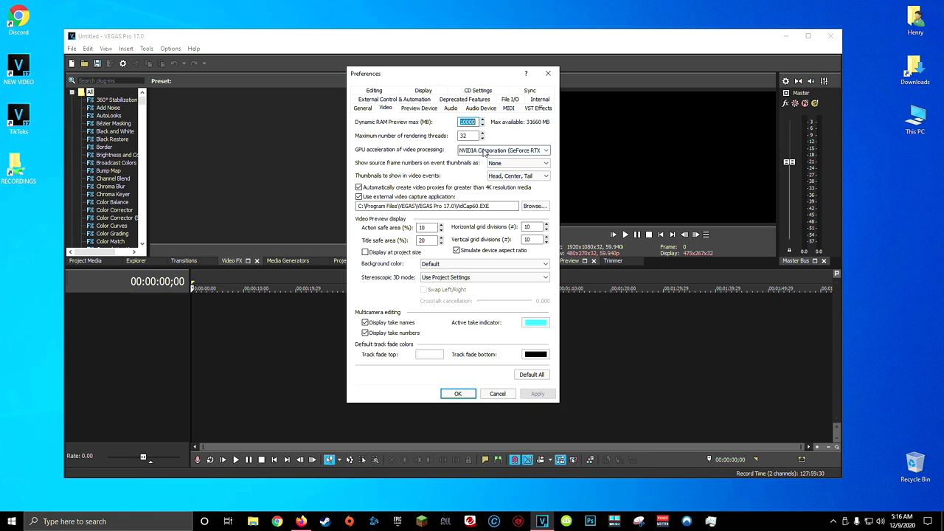
Choose NVIDIA GeForce RTX 3090 for GPU acceleration of video processing and apply.
left_click(484, 151)
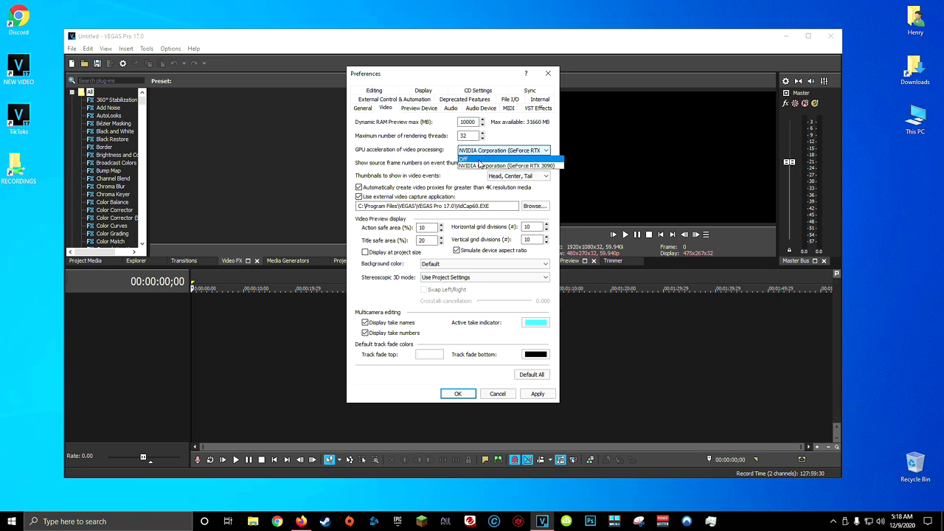
left_click(483, 165)
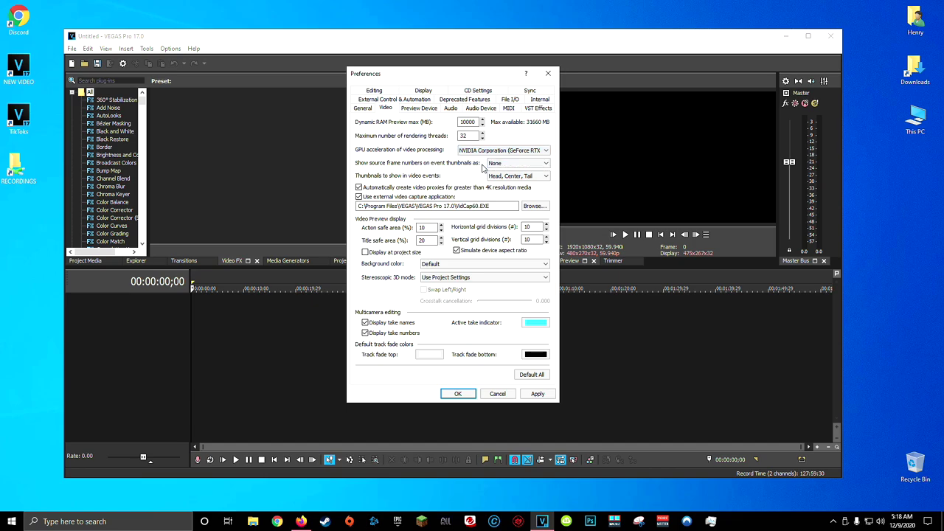
left_click(537, 394)
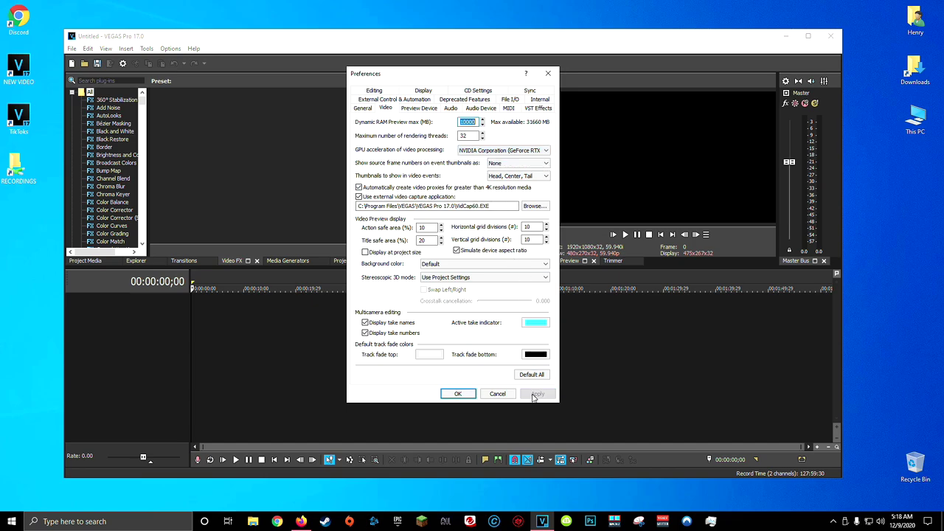
Filter the Internal preferences list by 'opencl/'.
left_click(541, 101)
left_click_drag(546, 137, 464, 372)
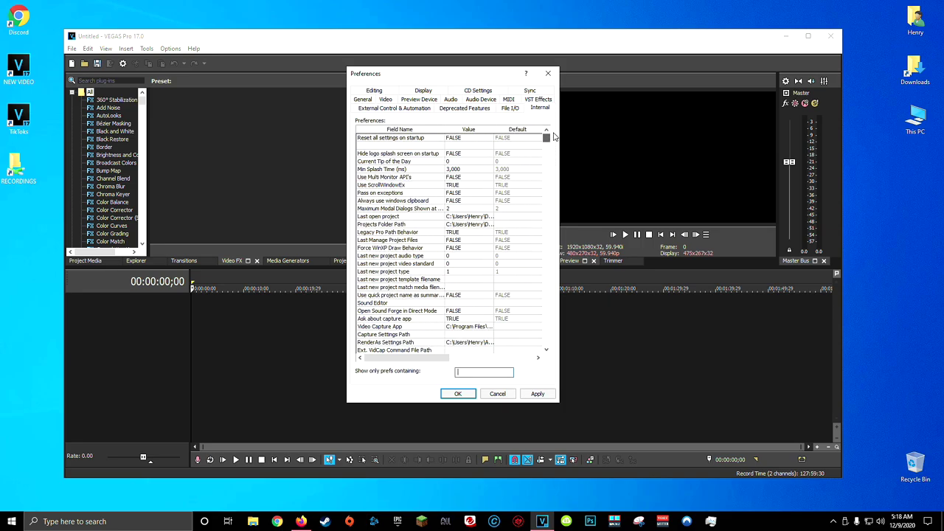
scroll(478, 373, "down", 10)
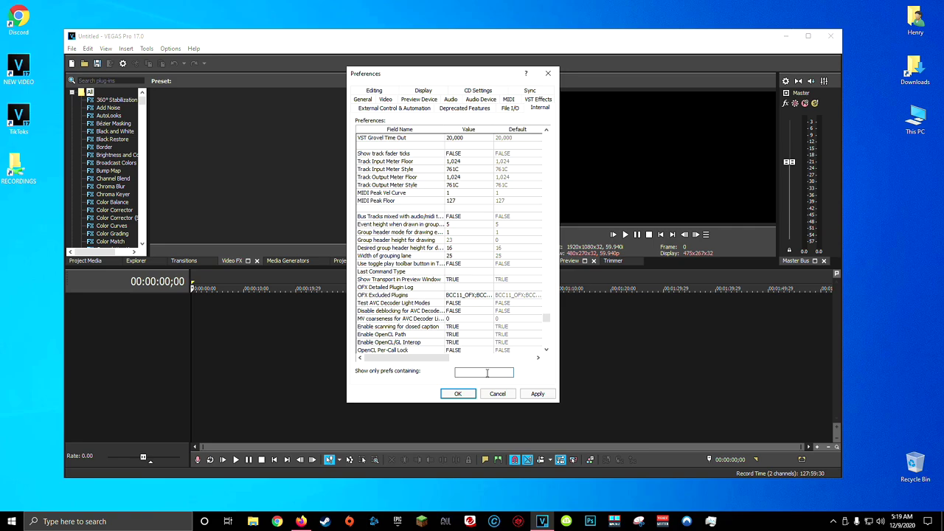
scroll(487, 372, "down", 8)
type("opencl/")
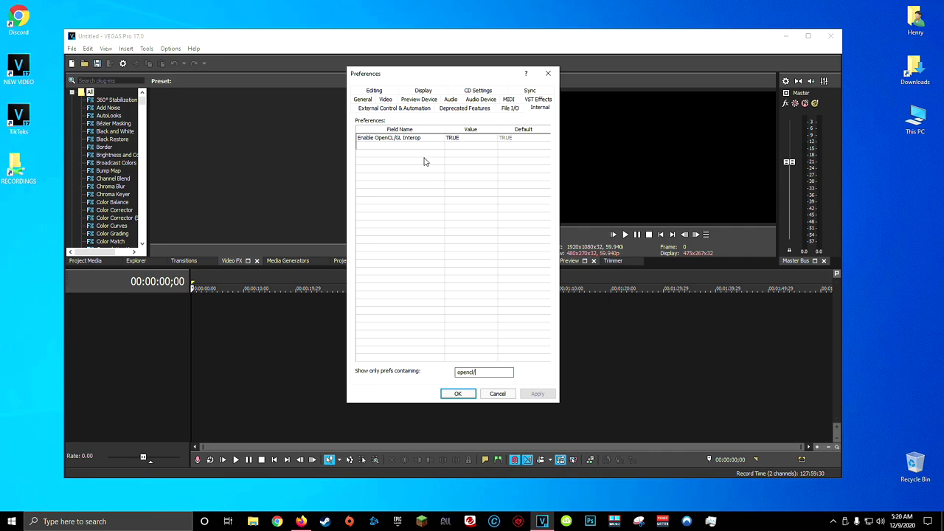
Set Enable OpenCL/GL Interop to FALSE and apply the change.
left_click(458, 142)
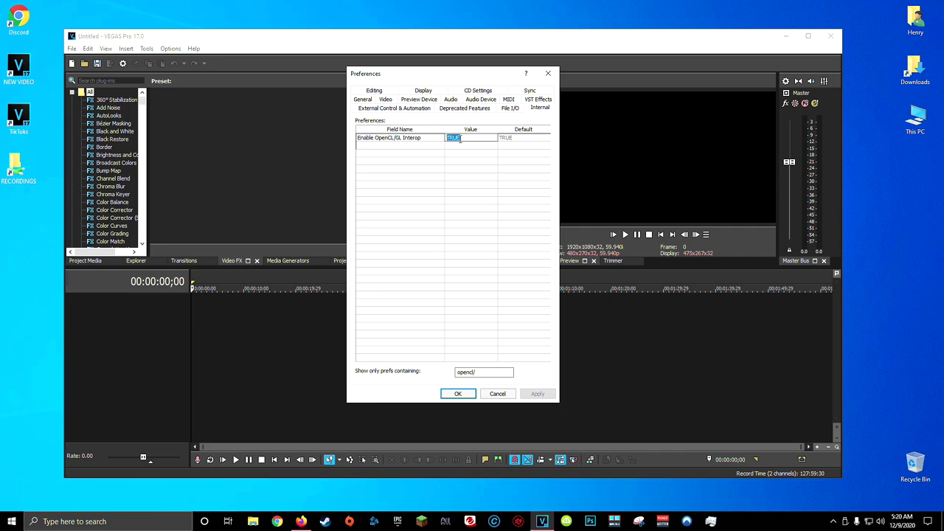
type("FALSE")
left_click(518, 334)
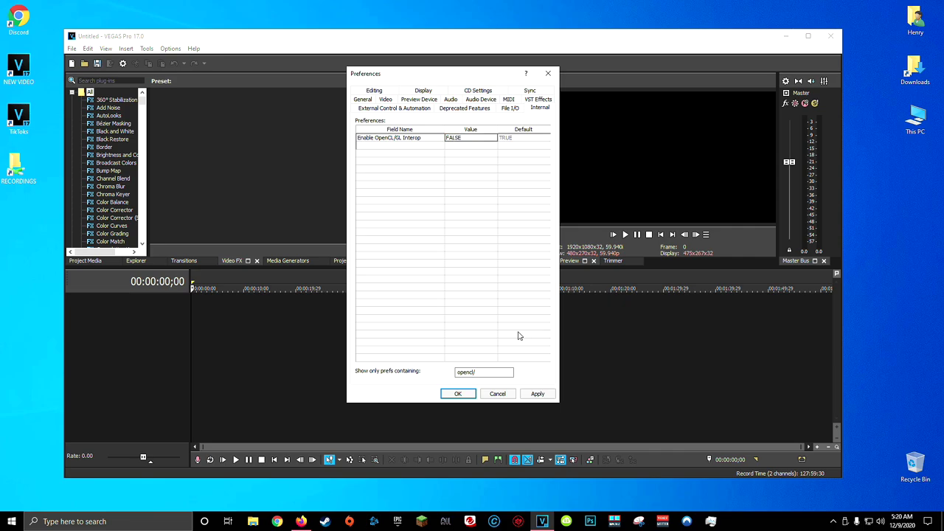
left_click(536, 395)
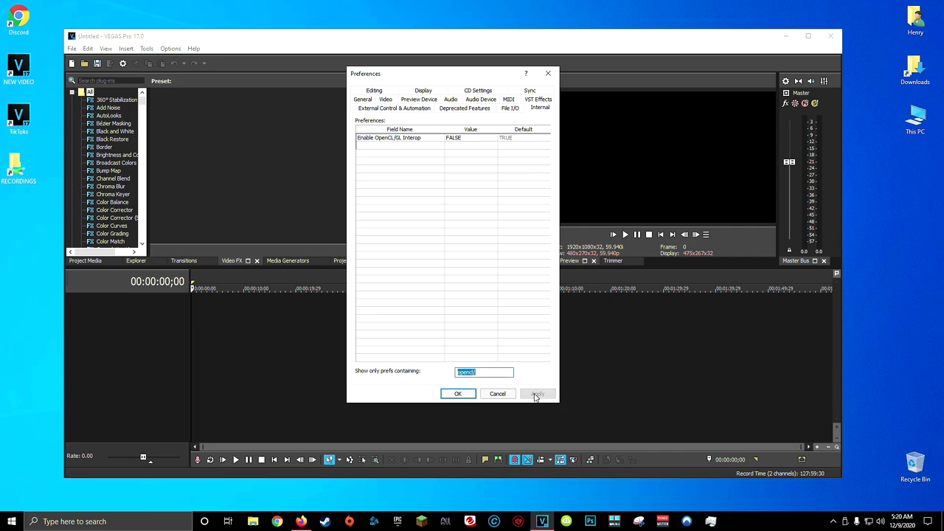
Filter the Internal list by 'so4' and set Enable Hardware decoding for So4 to FALSE.
double_click(492, 373)
type("s")
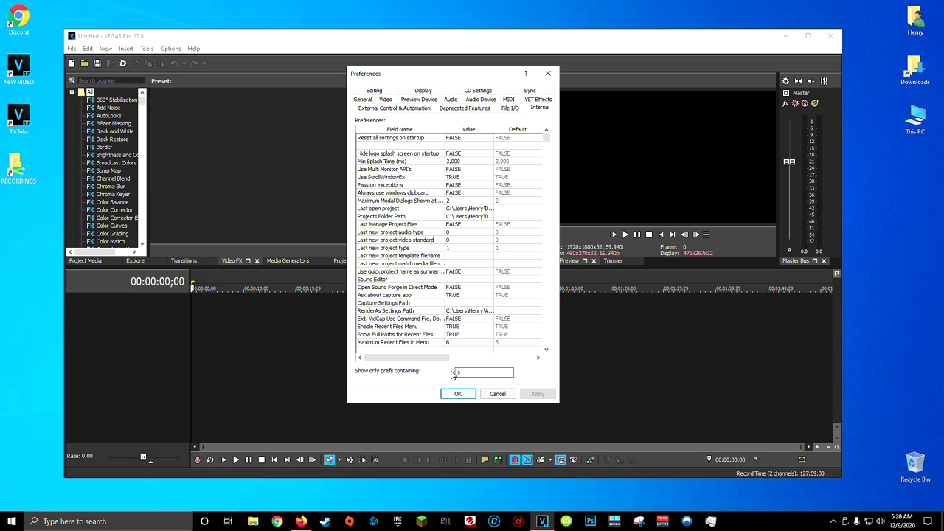
type("o4")
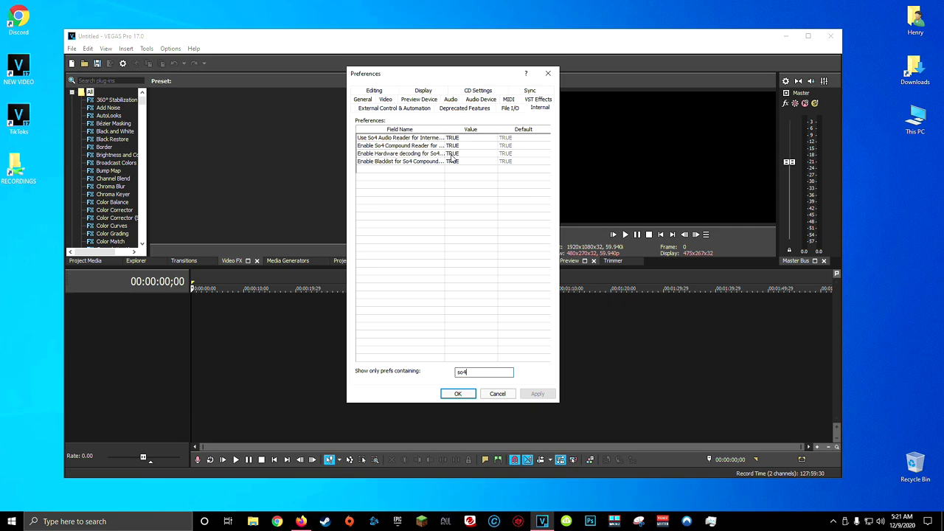
left_click(458, 154)
type("FALSE")
key("Return")
Apply the change, acknowledge the restart notice, and close Preferences with OK.
left_click(538, 393)
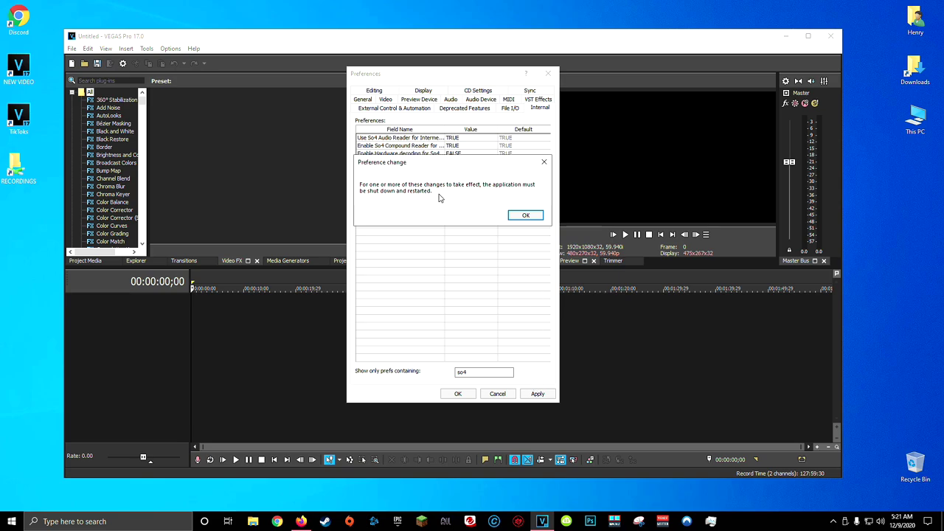
left_click(525, 215)
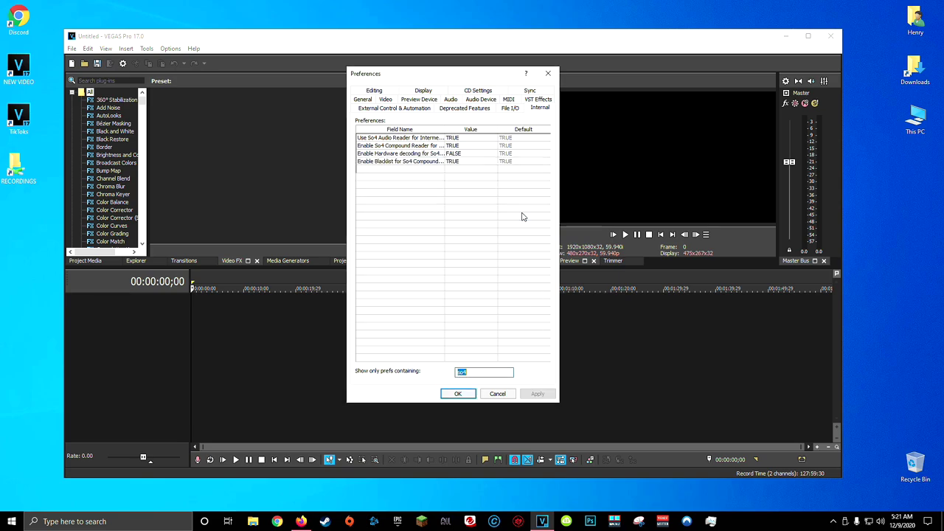
left_click(457, 395)
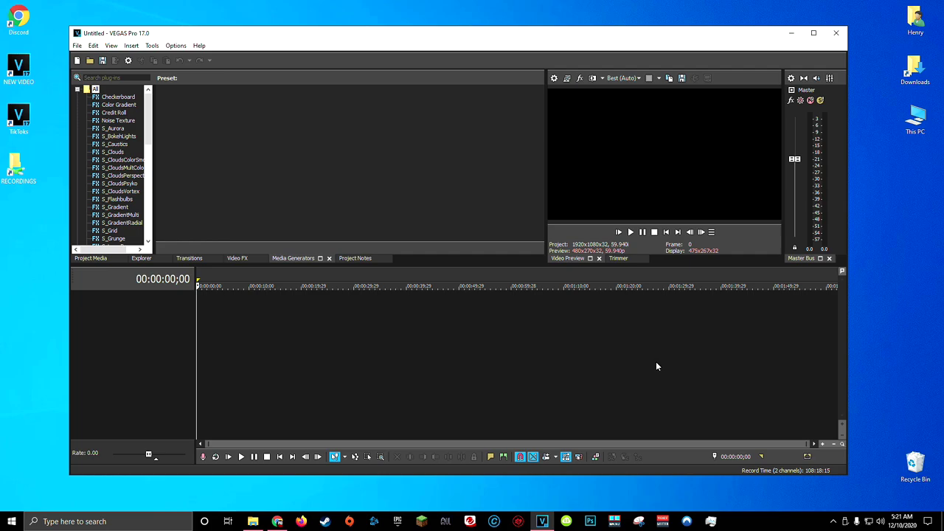
Bring up Windows Task Manager from the taskbar.
left_click(711, 521)
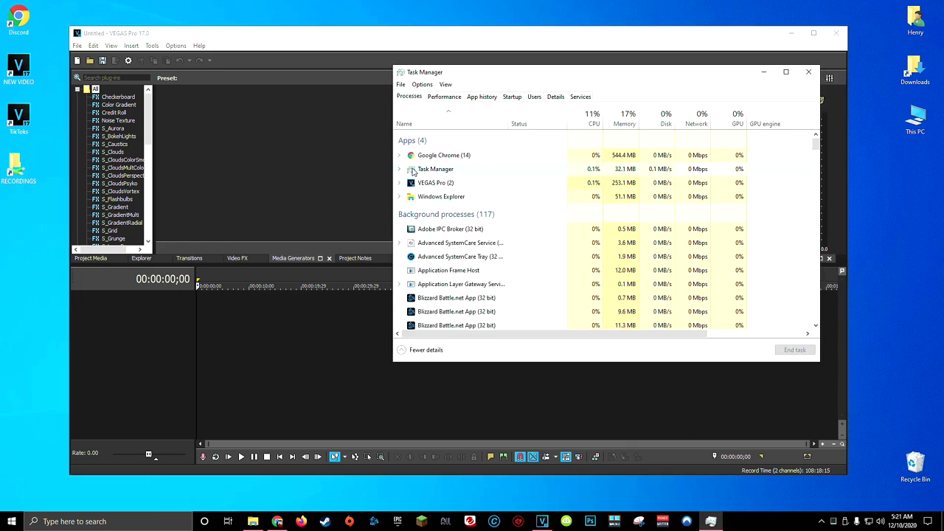
Expand the VEGAS Pro process group and go to its details entry.
left_click(400, 183)
left_click(438, 206)
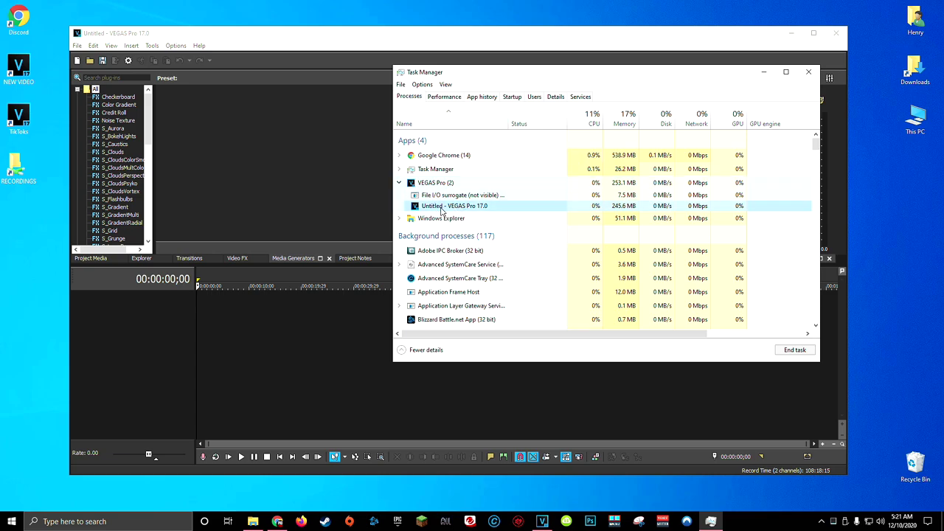
right_click(441, 210)
left_click(467, 266)
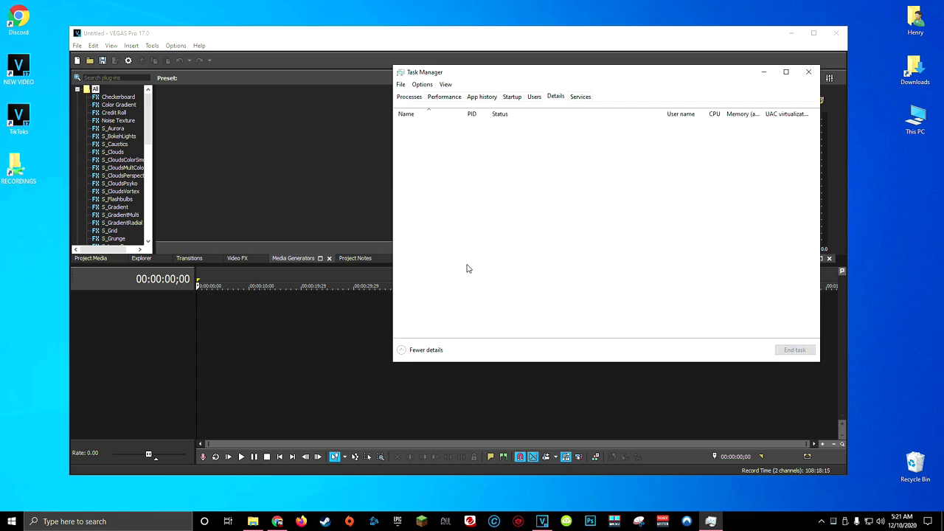
scroll(442, 287, "down", 1)
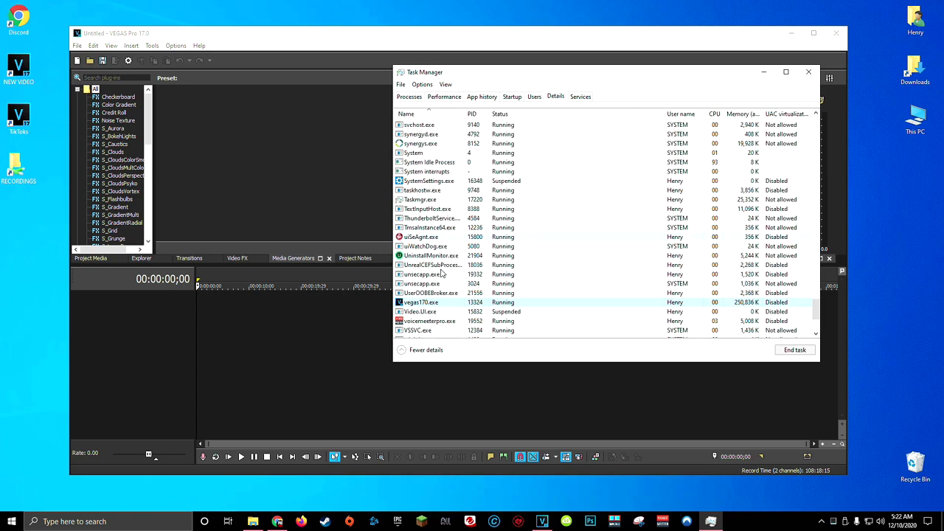
Set vegas170.exe to Above normal priority.
right_click(420, 303)
mouse_move(460, 347)
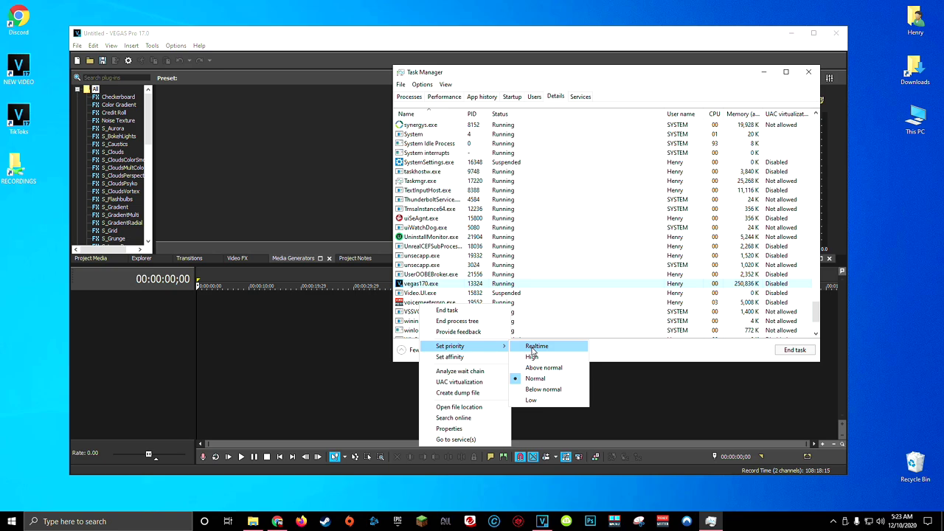
left_click(530, 368)
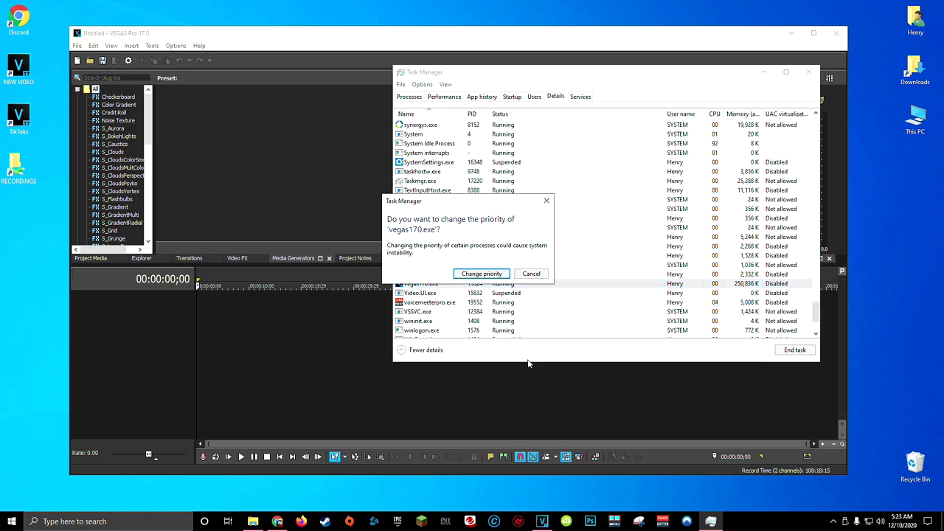
Confirm the Above normal priority change and reopen vegas170.exe's Set priority menu.
left_click(481, 275)
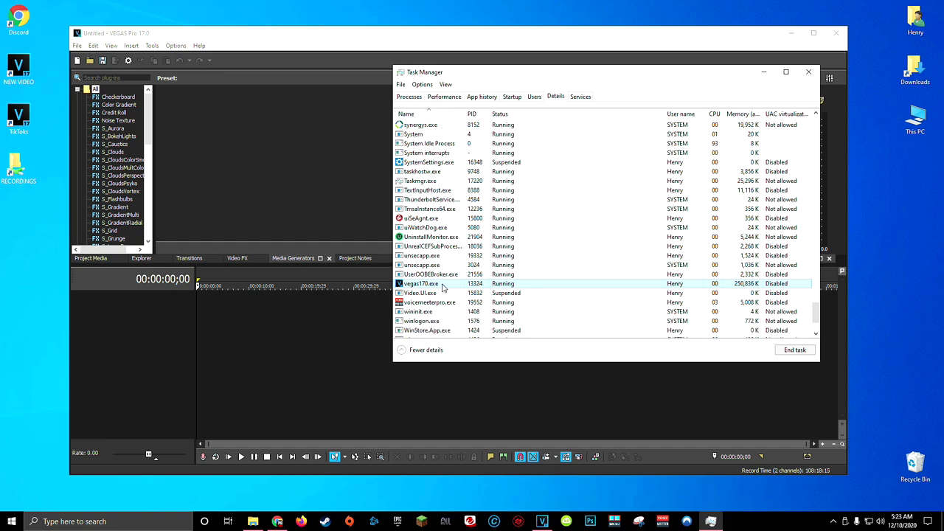
right_click(442, 286)
mouse_move(516, 325)
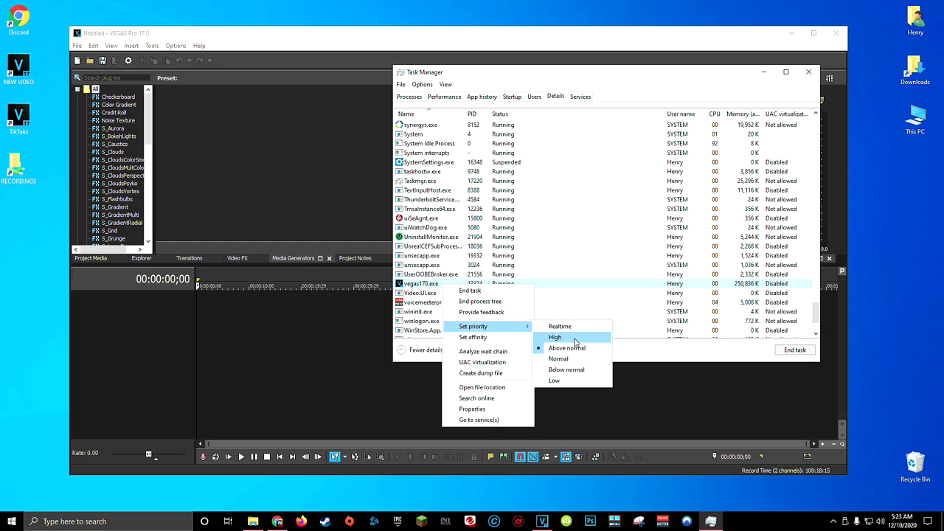